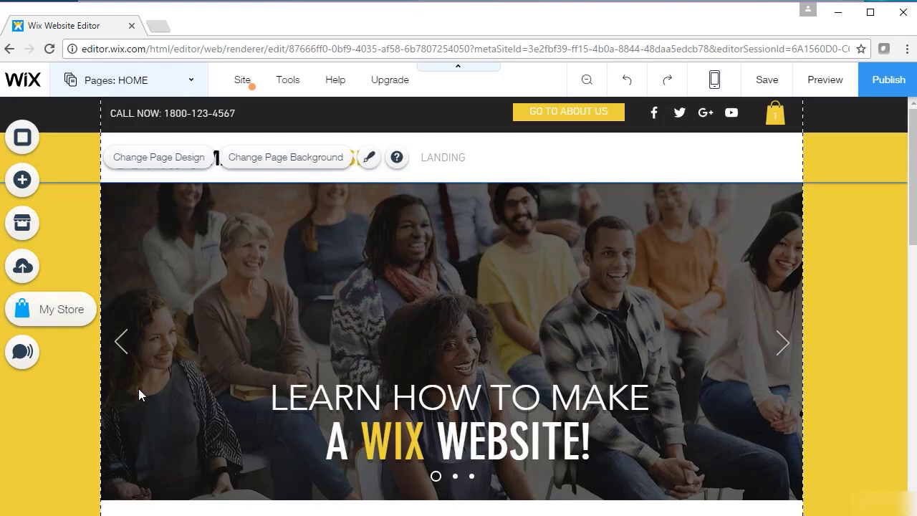
- Open the LANDING page for editing and close the page list
click(145, 94)
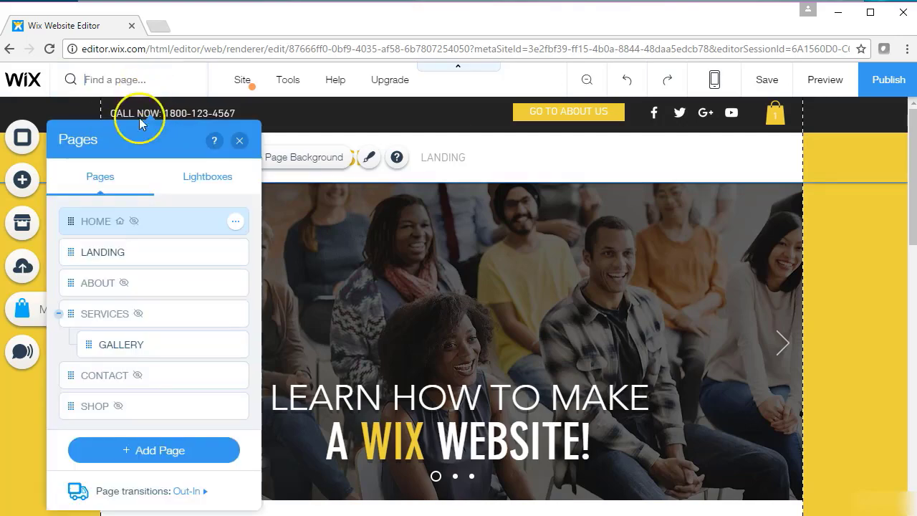
click(123, 249)
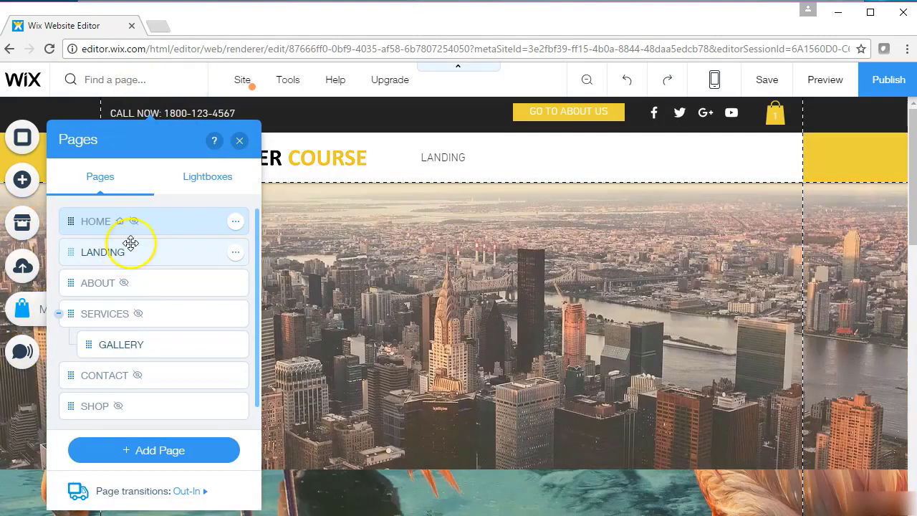
click(239, 141)
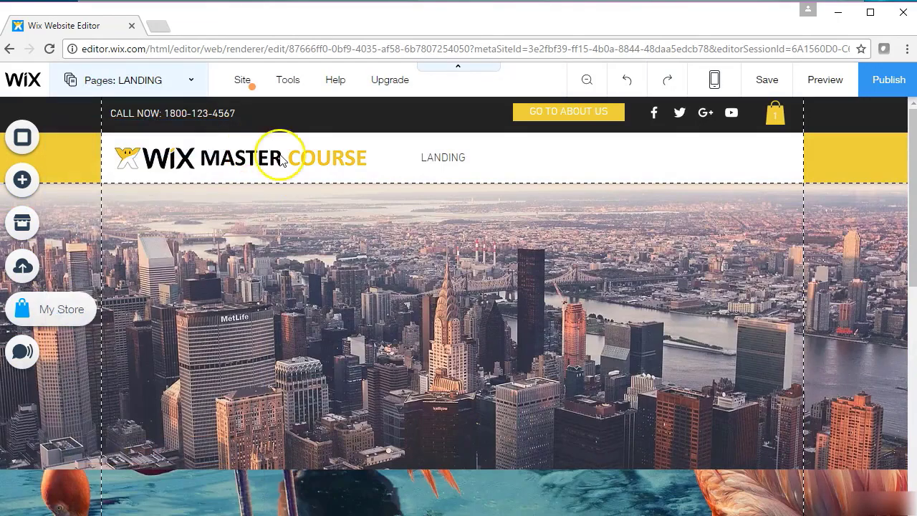
mouse_move(913, 169)
mouse_down()
mouse_move(904, 446)
mouse_move(911, 170)
mouse_up()
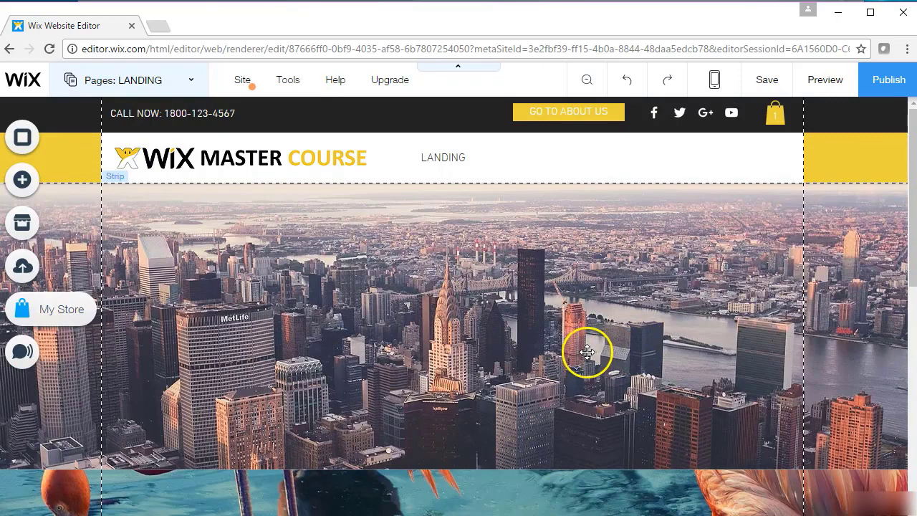
- Add an anchor to the page, place it at the top edge of the city skyline strip and dismiss the anchor tip
click(25, 180)
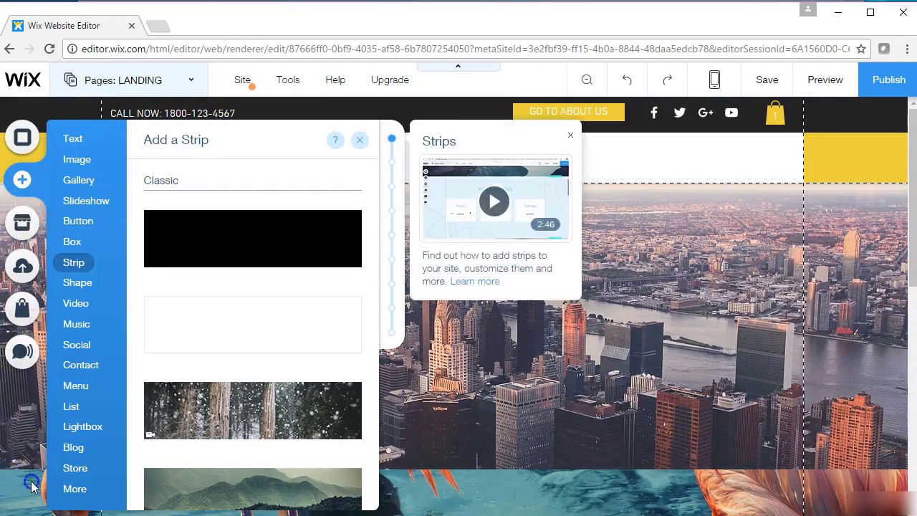
mouse_move(84, 492)
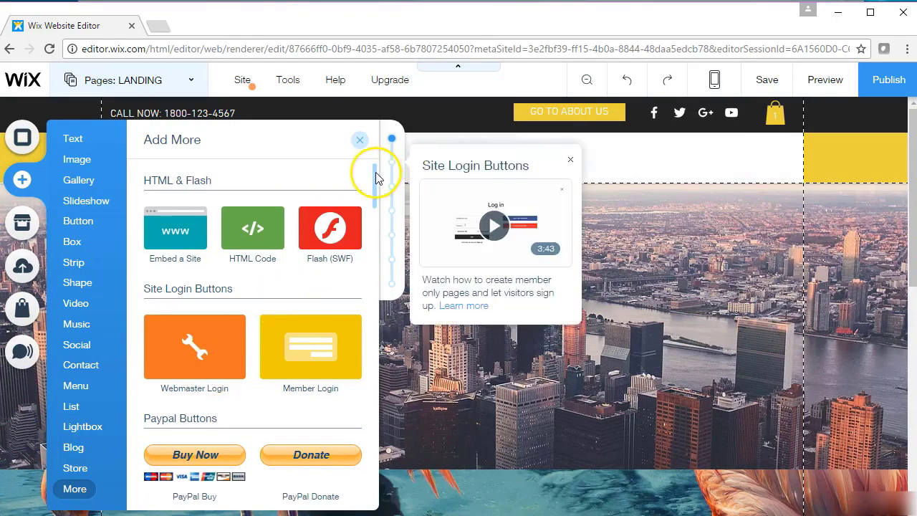
drag(375, 181, 374, 209)
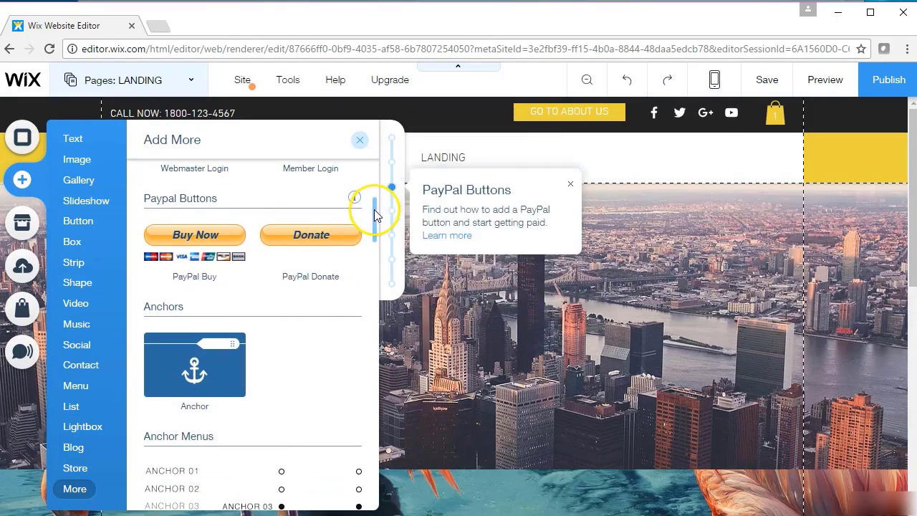
click(226, 356)
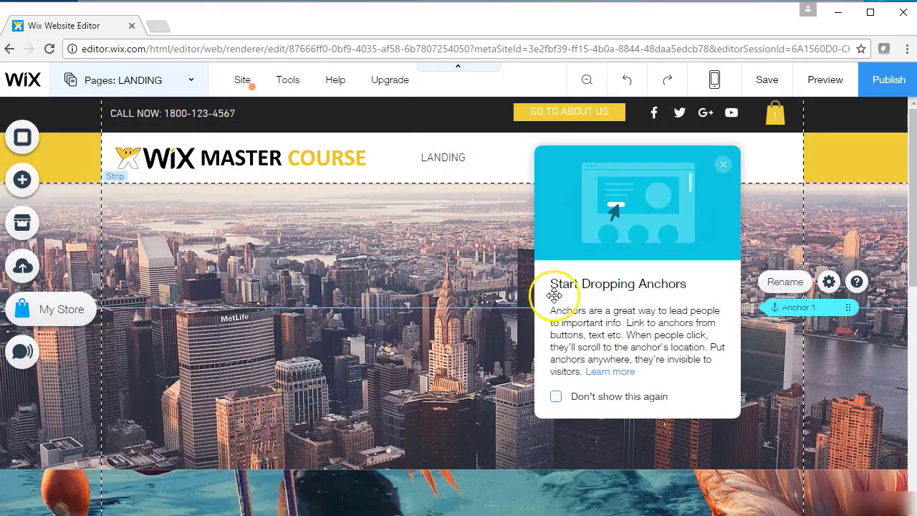
drag(812, 307, 839, 184)
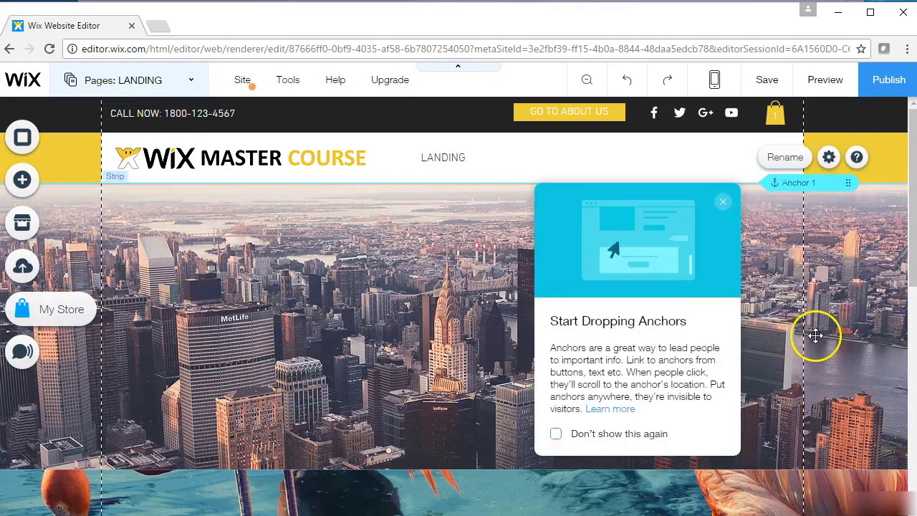
click(724, 203)
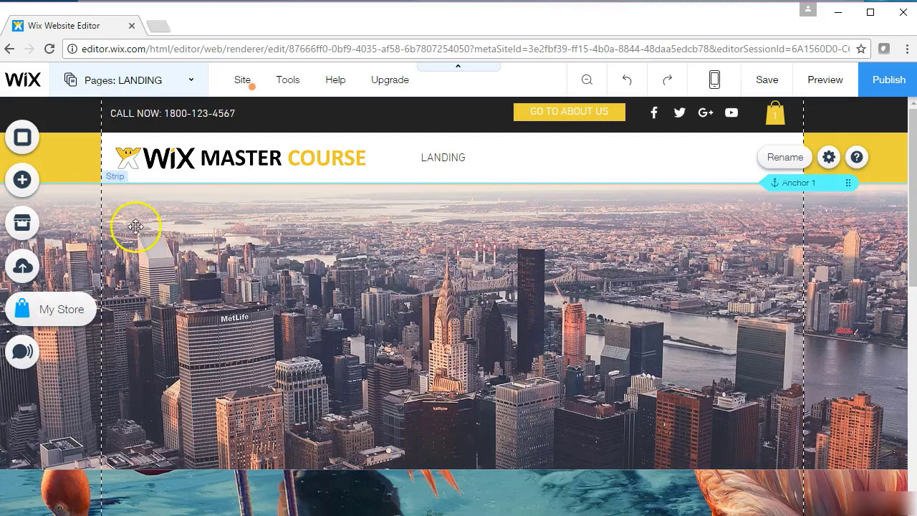
- Add a second anchor where the flamingo strip begins, just below the city skyline strip, and dismiss the tip
click(40, 183)
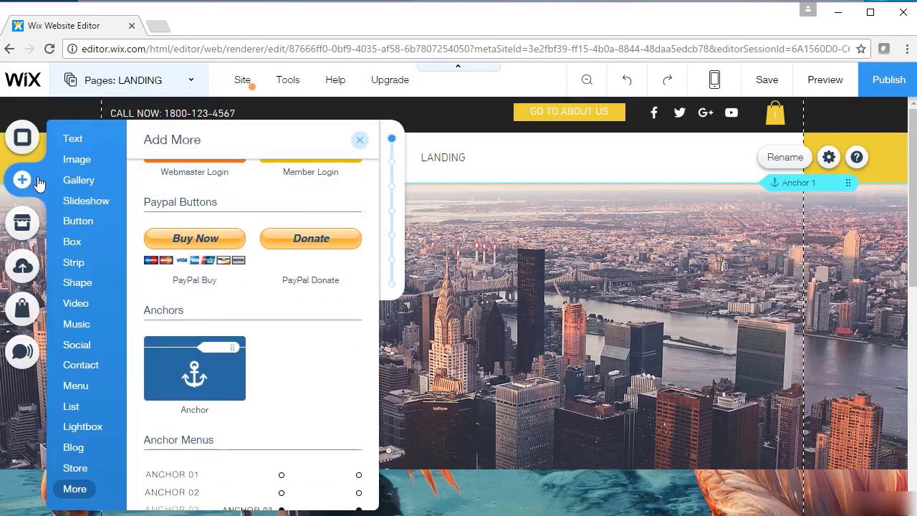
drag(227, 374, 809, 476)
click(722, 214)
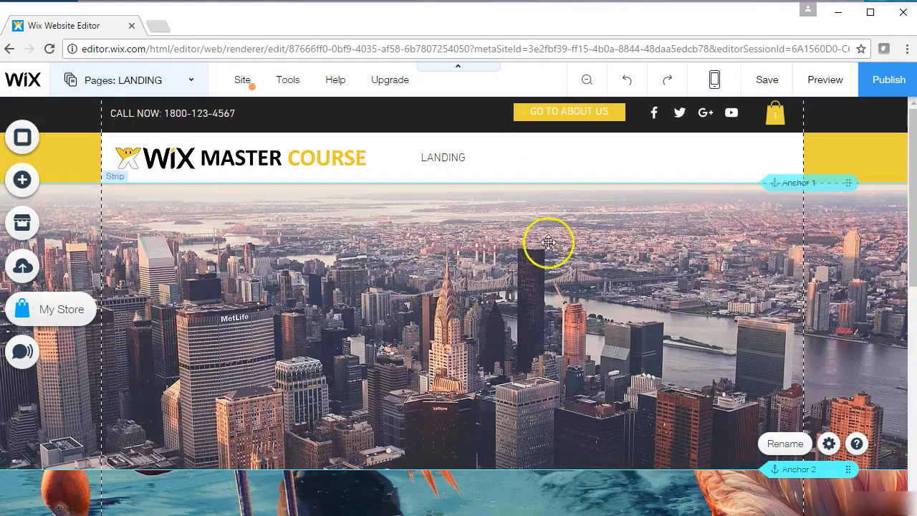
- Widen the header's navigation menu so it extends almost to the edge of the white header area
click(453, 172)
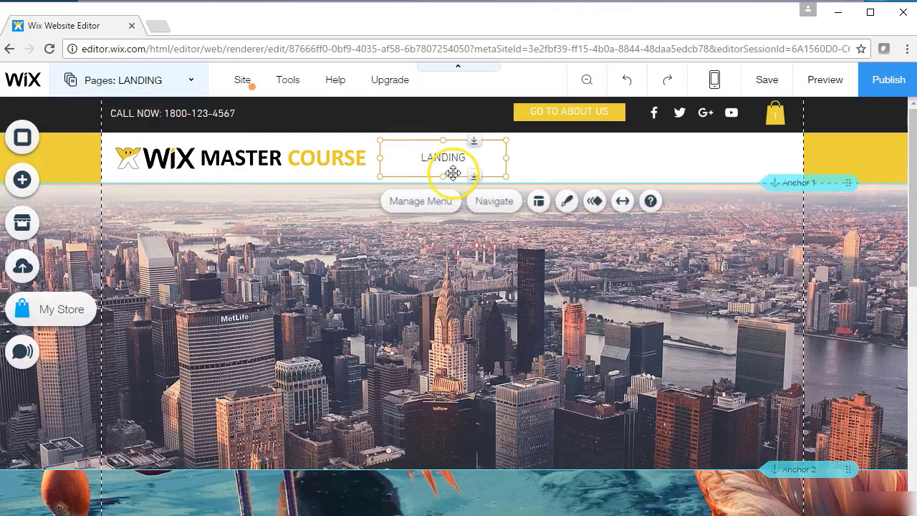
drag(507, 158, 790, 151)
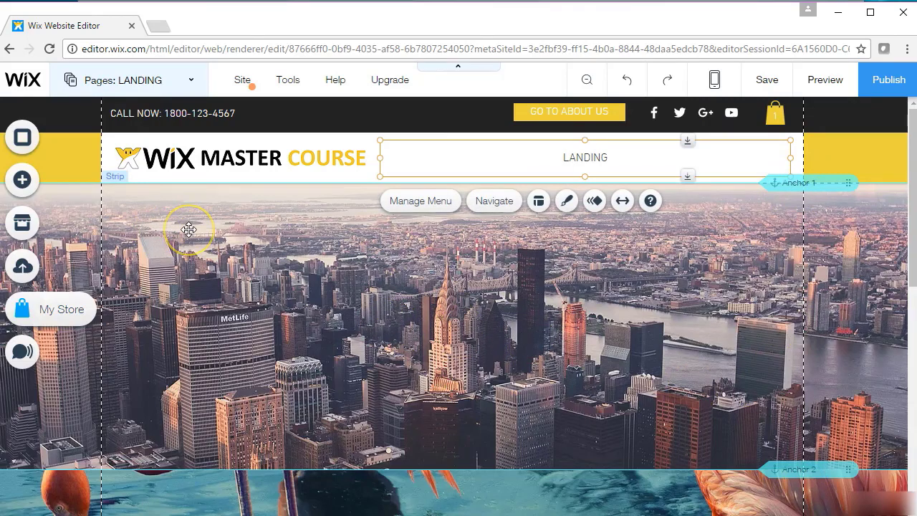
- Add a site menu link named SERVICES that points to Anchor 1 on the LANDING page
click(178, 77)
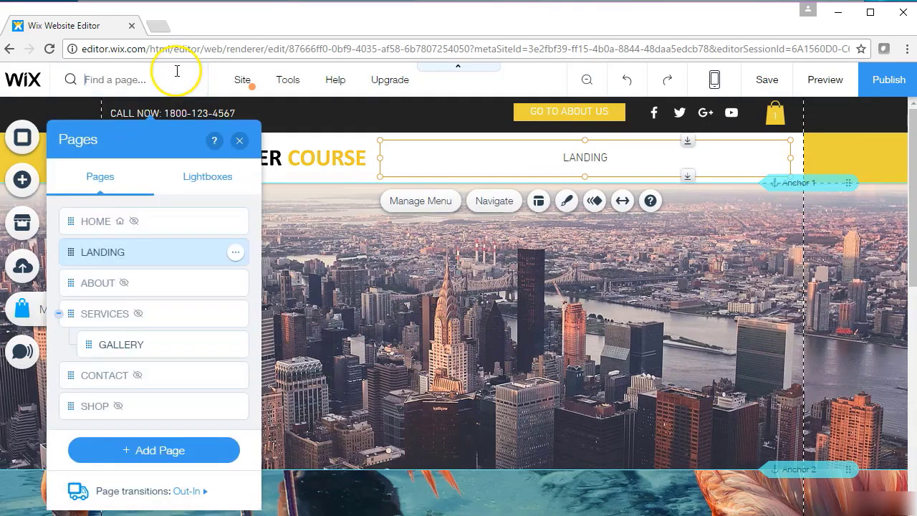
click(162, 451)
mouse_move(347, 355)
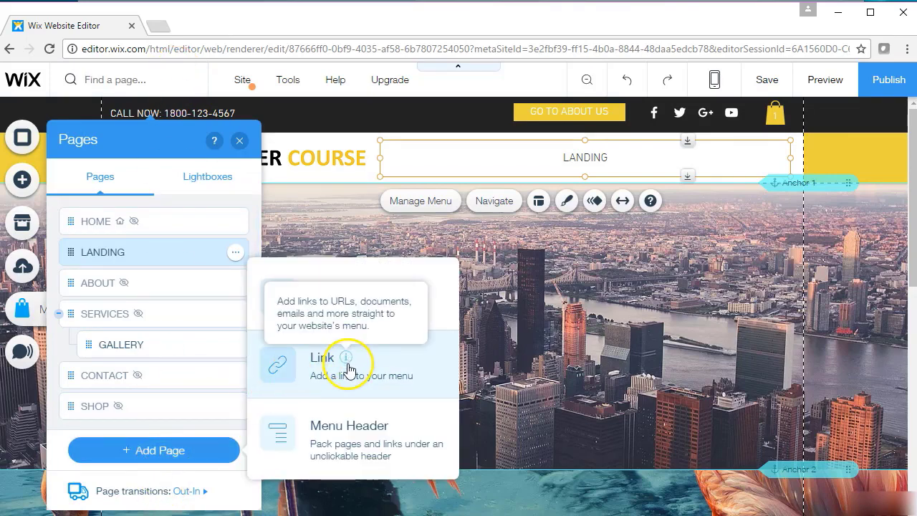
click(349, 372)
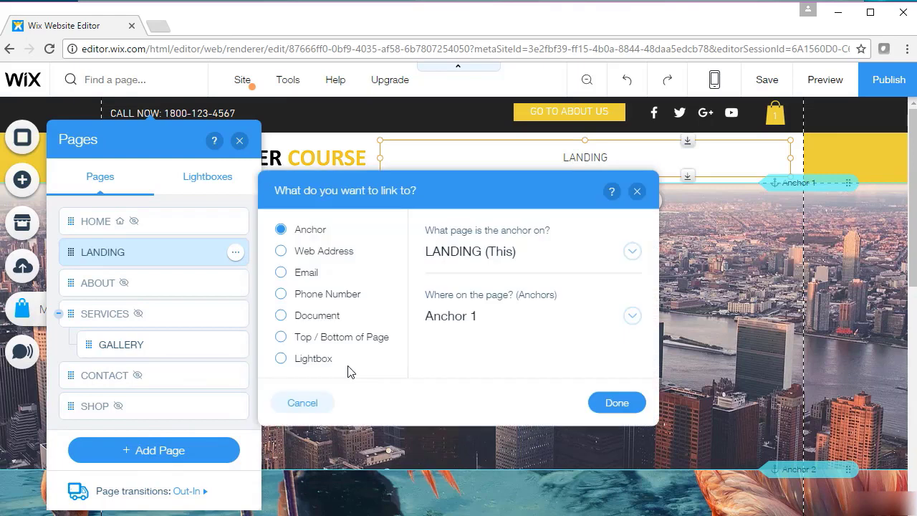
click(493, 316)
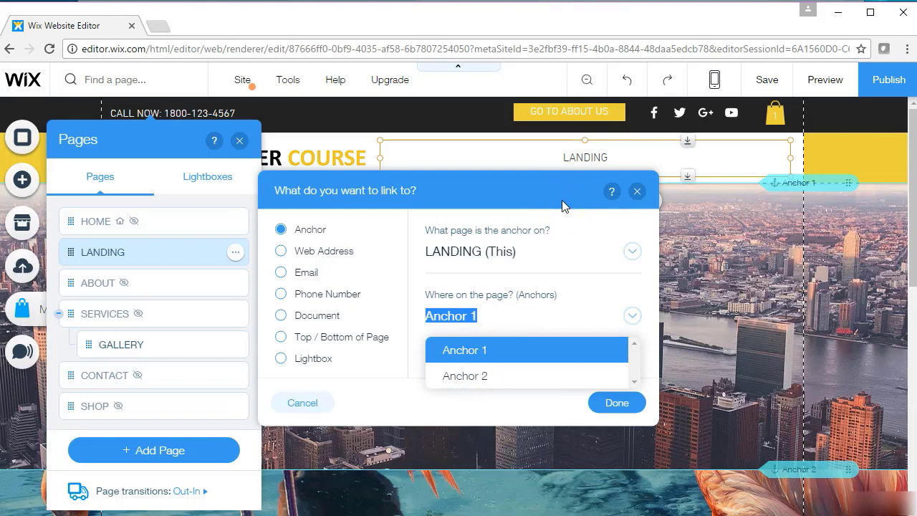
click(492, 353)
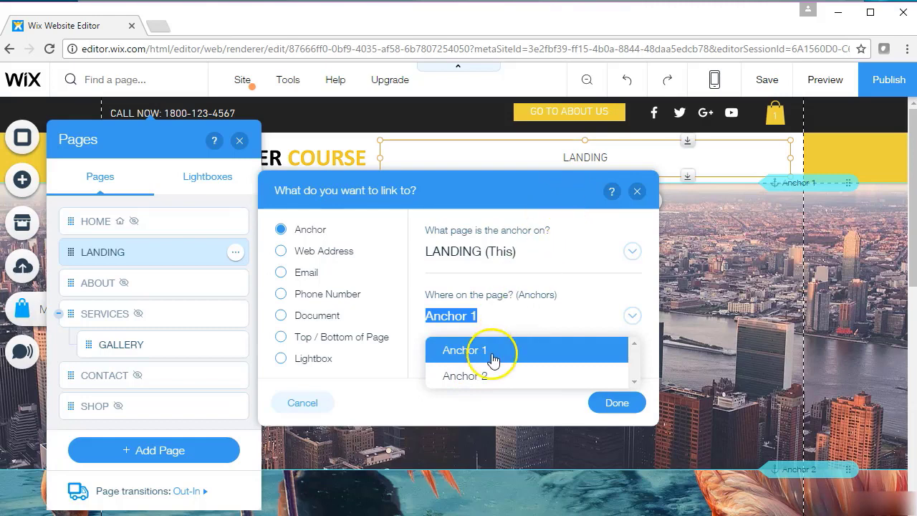
click(608, 402)
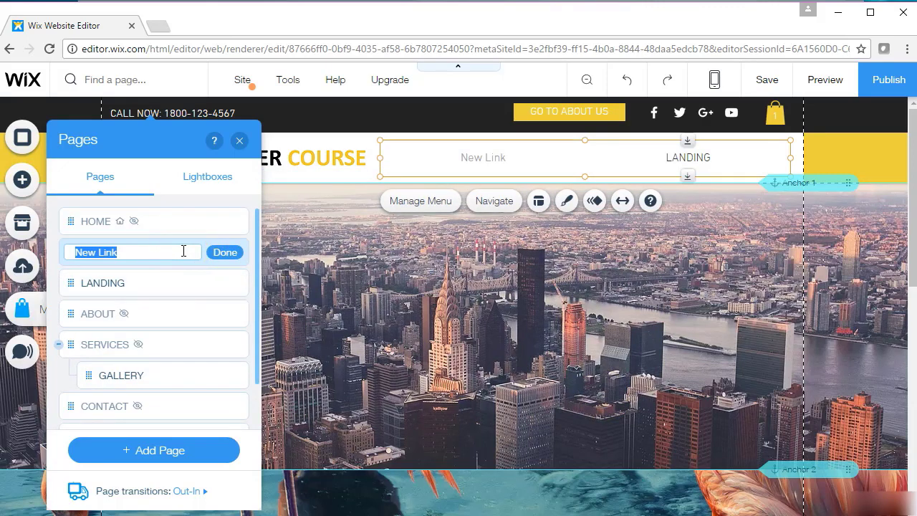
text(SERVICES)
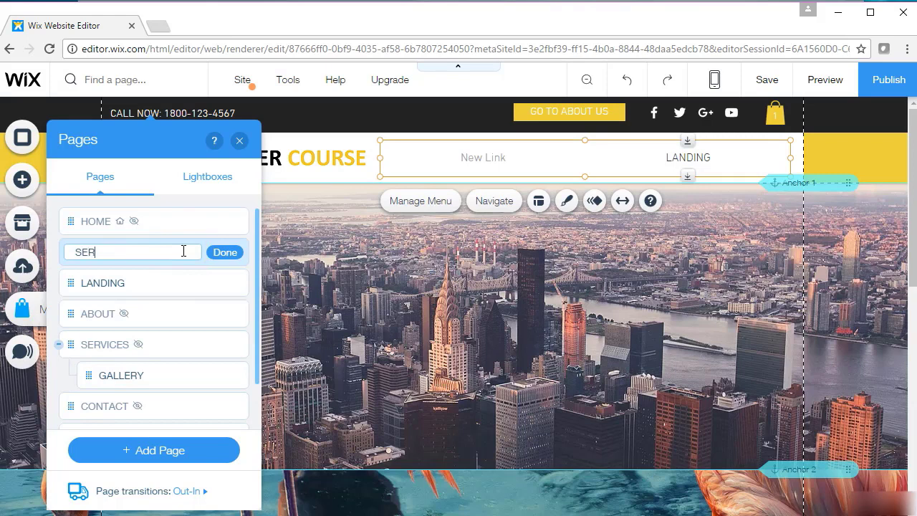
click(228, 254)
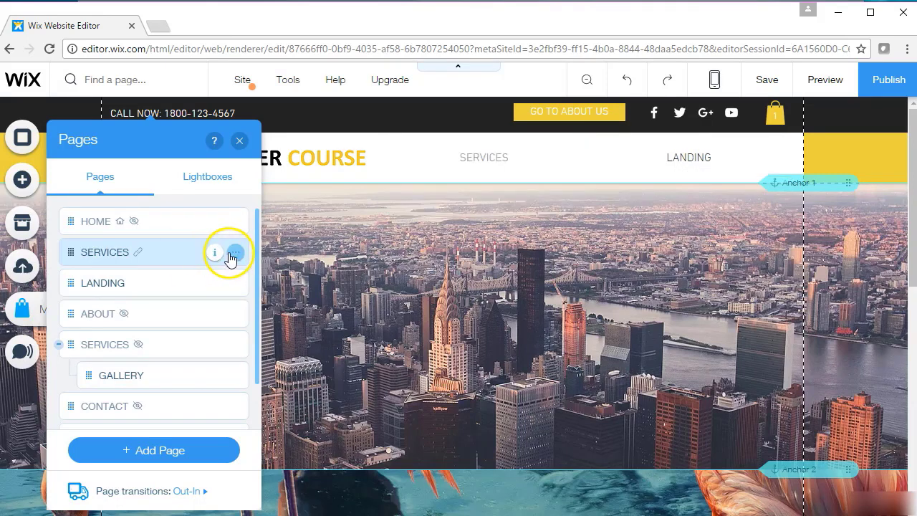
- Add a site menu link named ABOUT that points to Anchor 2 on the LANDING page, and close the page list
click(194, 450)
click(372, 363)
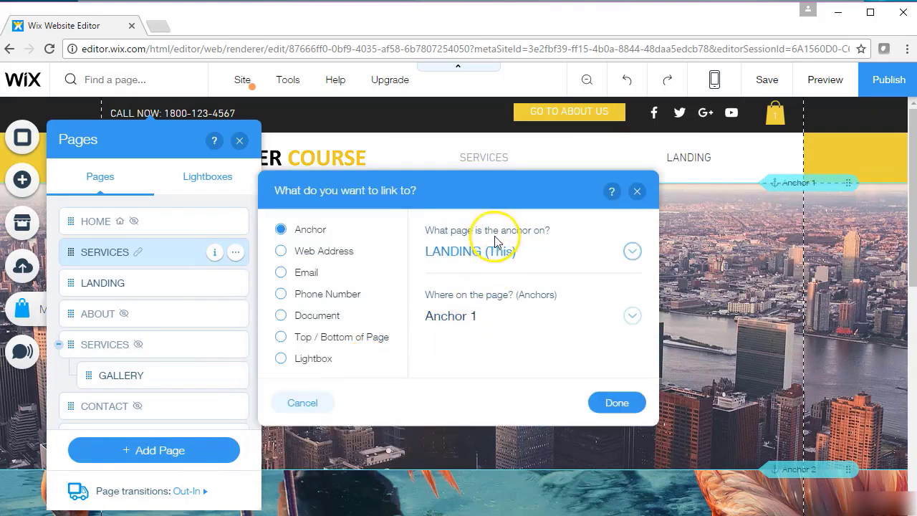
click(447, 315)
click(466, 381)
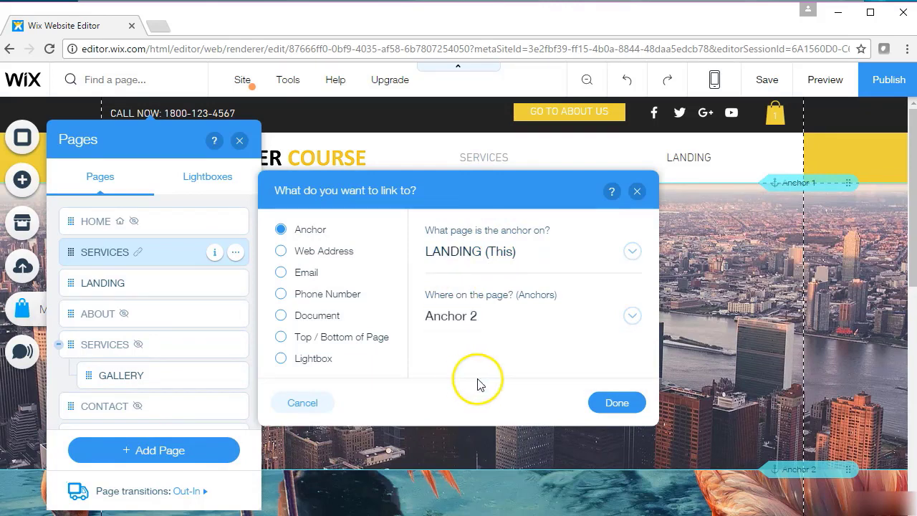
click(617, 403)
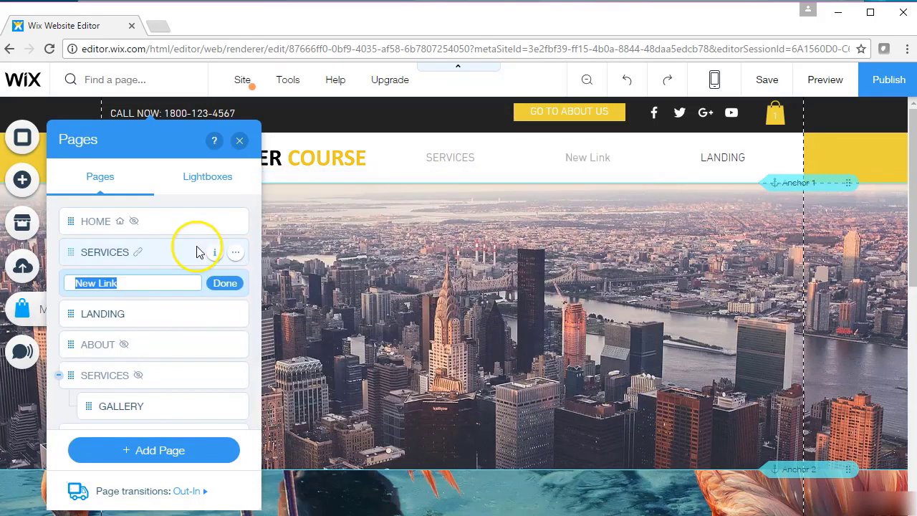
text(ABO)
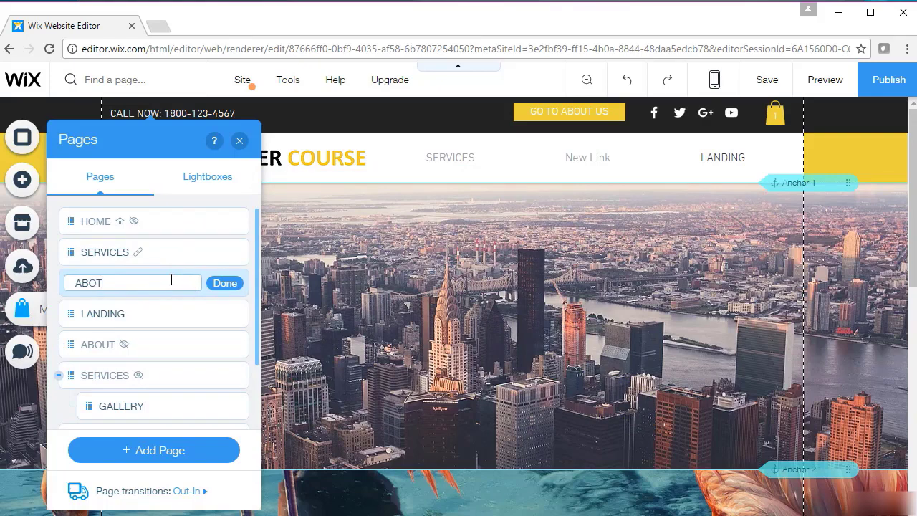
text(UT)
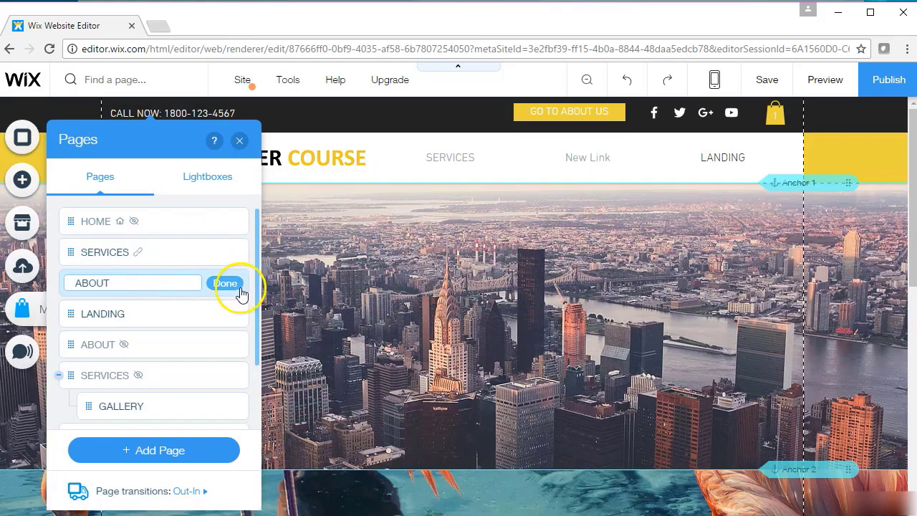
click(239, 287)
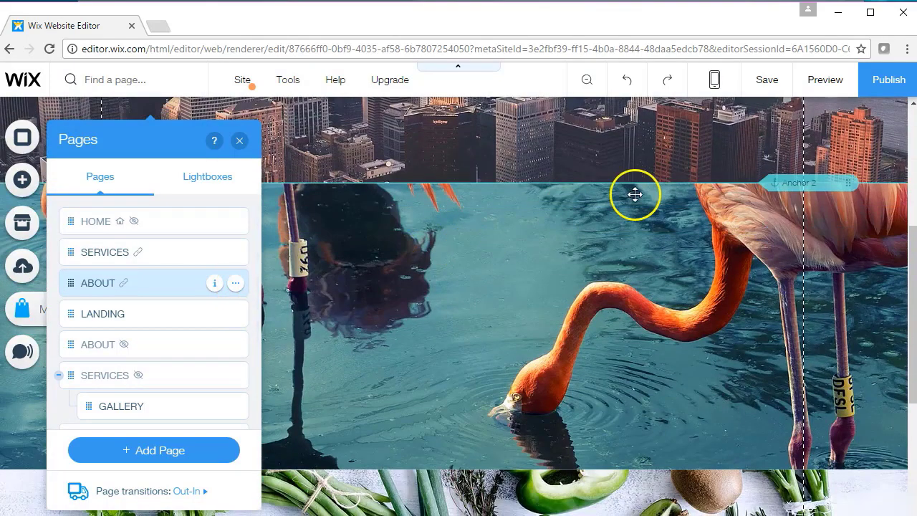
click(239, 144)
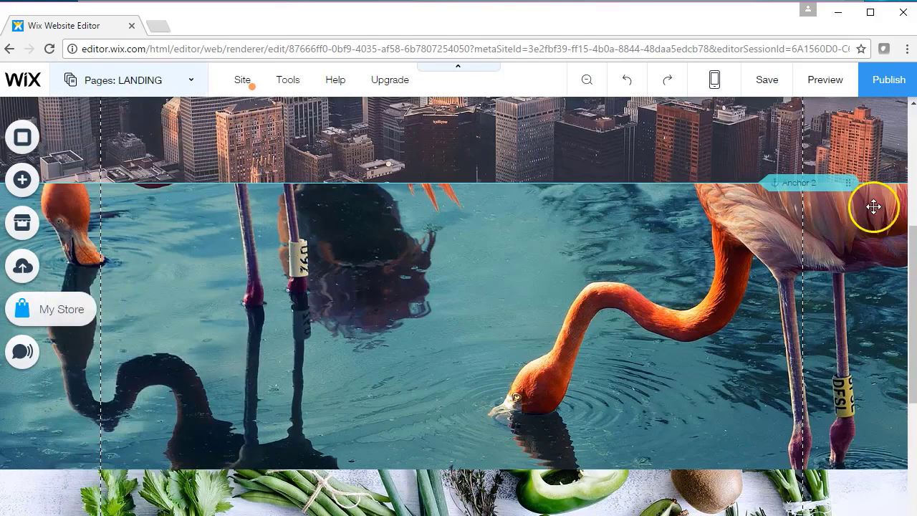
- Preview the site and test the ABOUT and SERVICES menu links to check that they scroll to their anchors
scroll(900, 276, up, 4)
drag(913, 179, 913, 170)
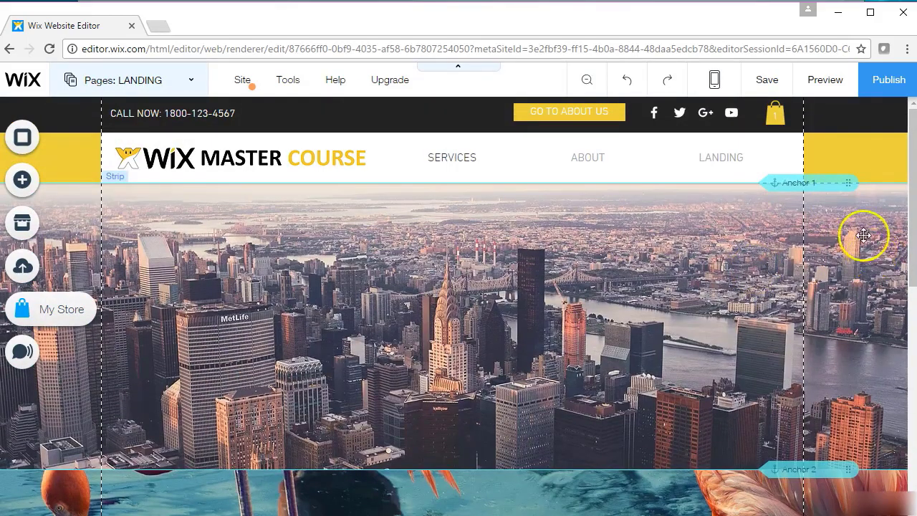
click(835, 81)
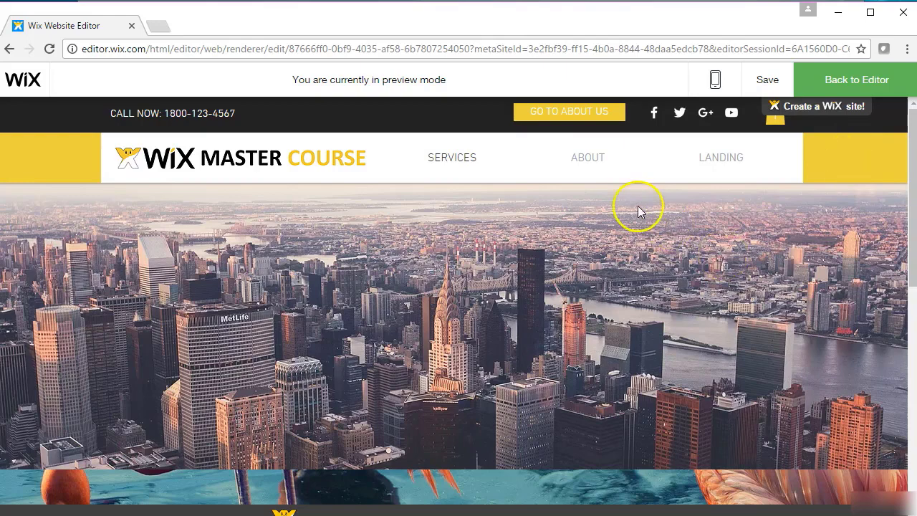
click(589, 167)
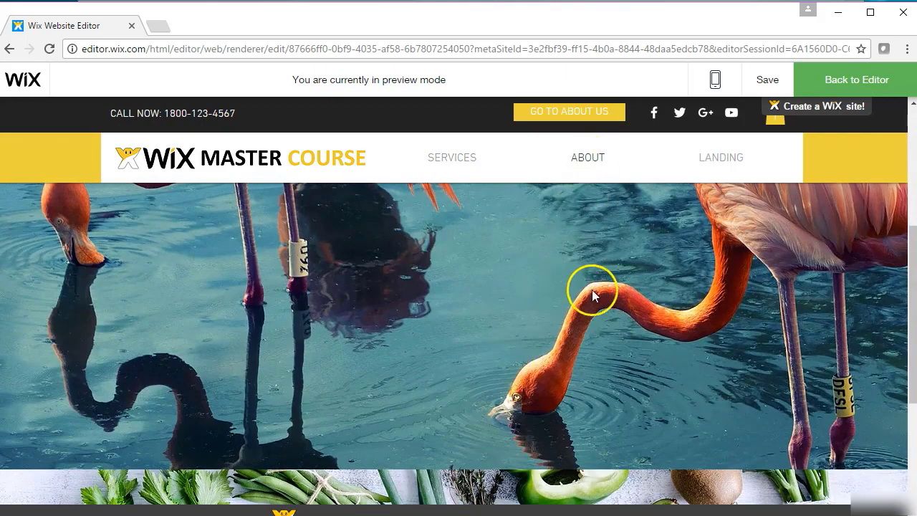
click(444, 159)
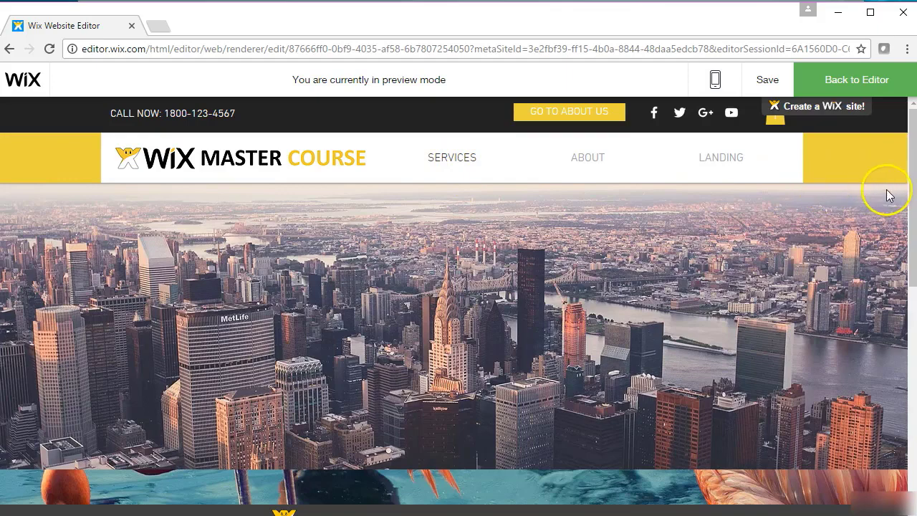
click(580, 168)
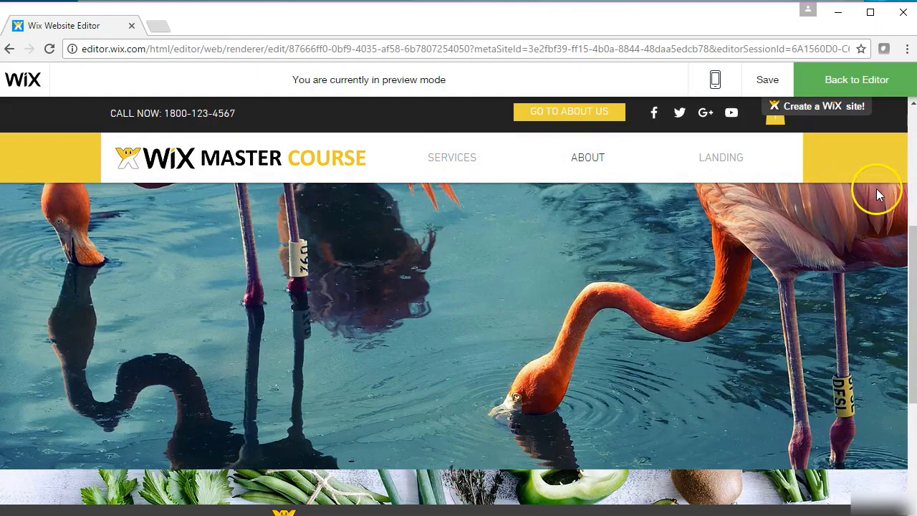
scroll(911, 262, up, 4)
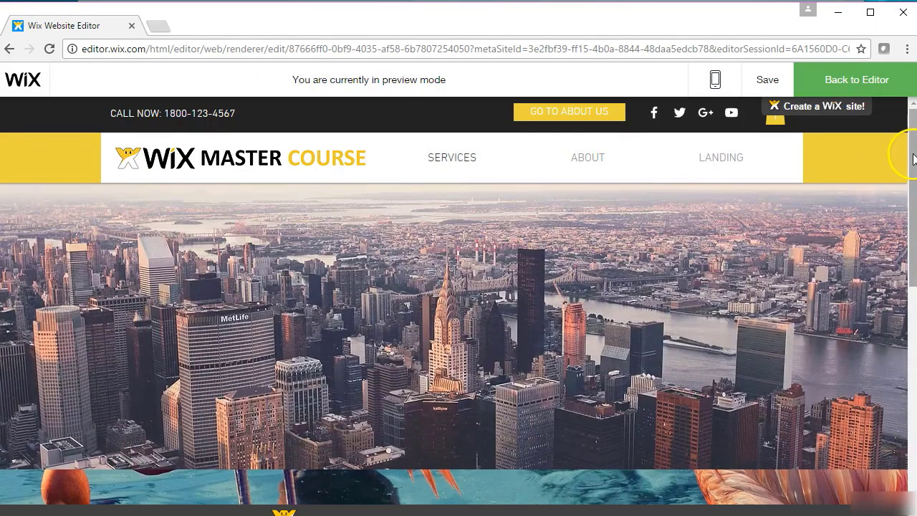
- Look through the previewed landing page, retest the ABOUT and SERVICES menu links, and return to the editor
scroll(899, 157, down, 5)
scroll(913, 182, up, 4)
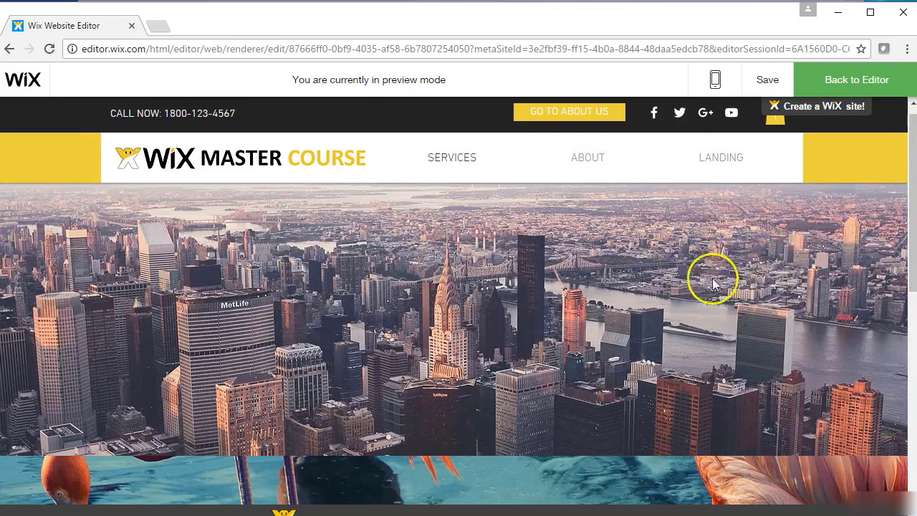
click(585, 161)
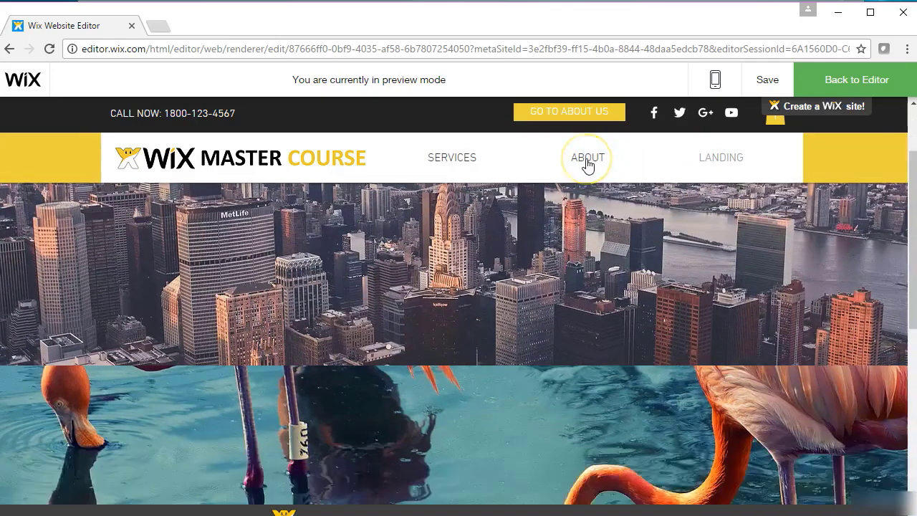
click(462, 165)
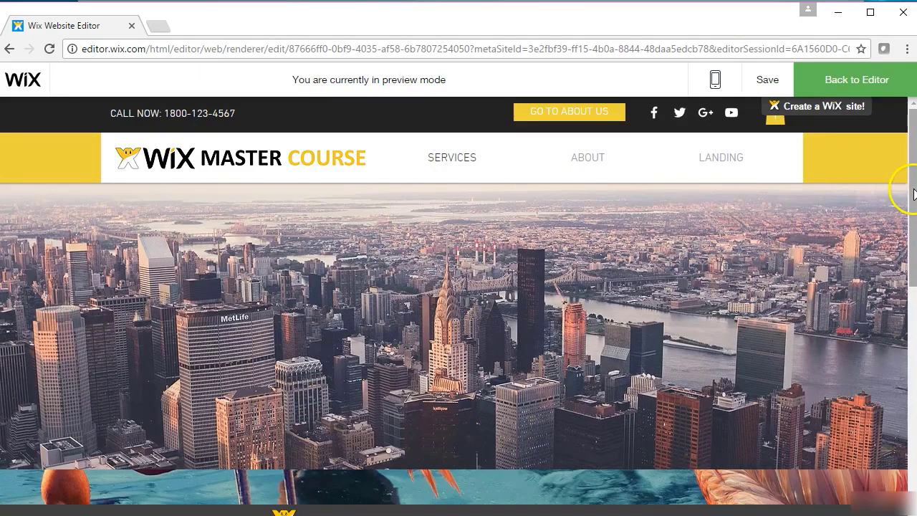
mouse_move(910, 192)
mouse_down()
mouse_move(893, 449)
mouse_move(915, 187)
mouse_up()
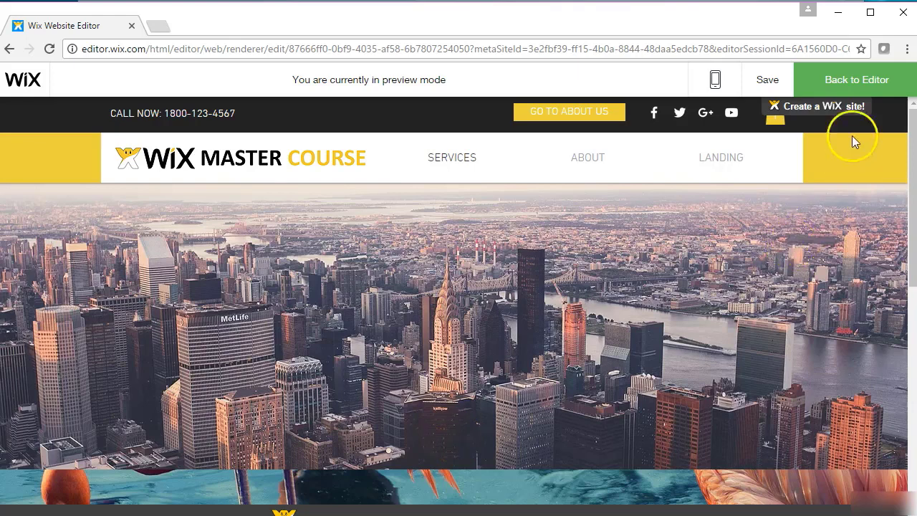
click(847, 82)
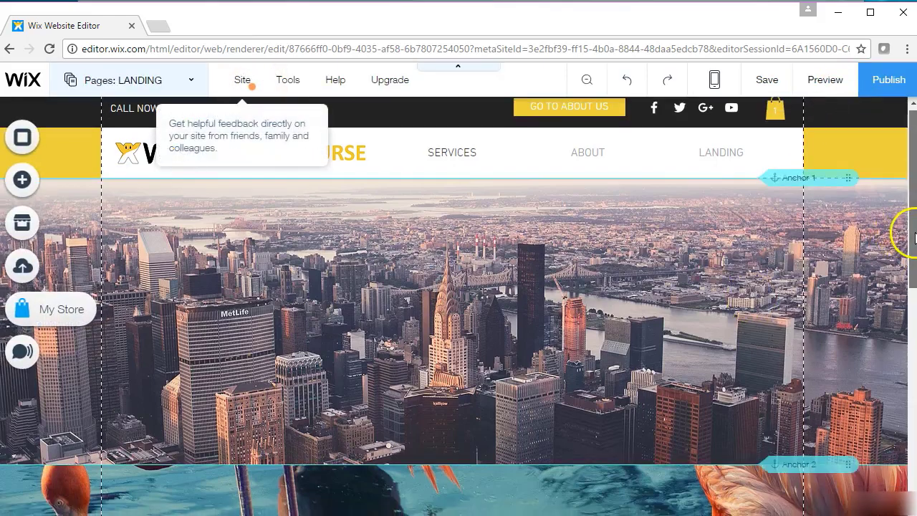
scroll(906, 231, down, 1)
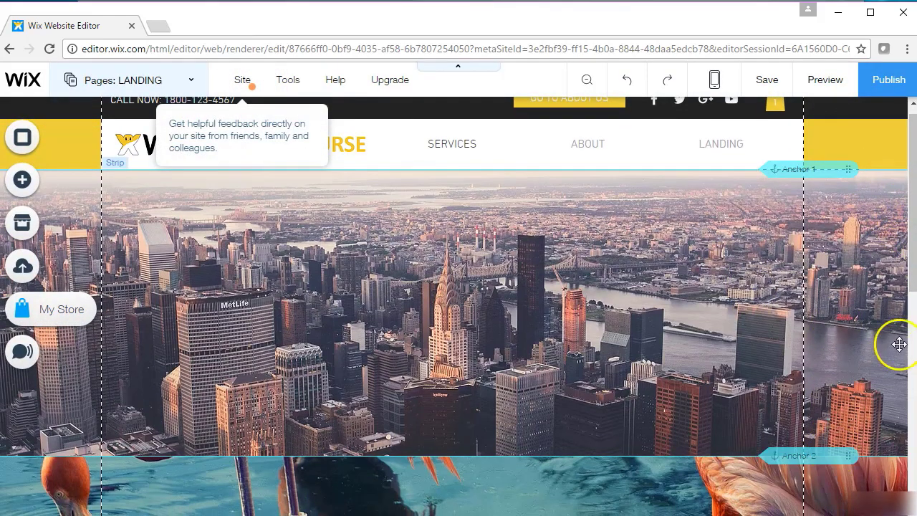
drag(900, 260, 902, 209)
click(641, 159)
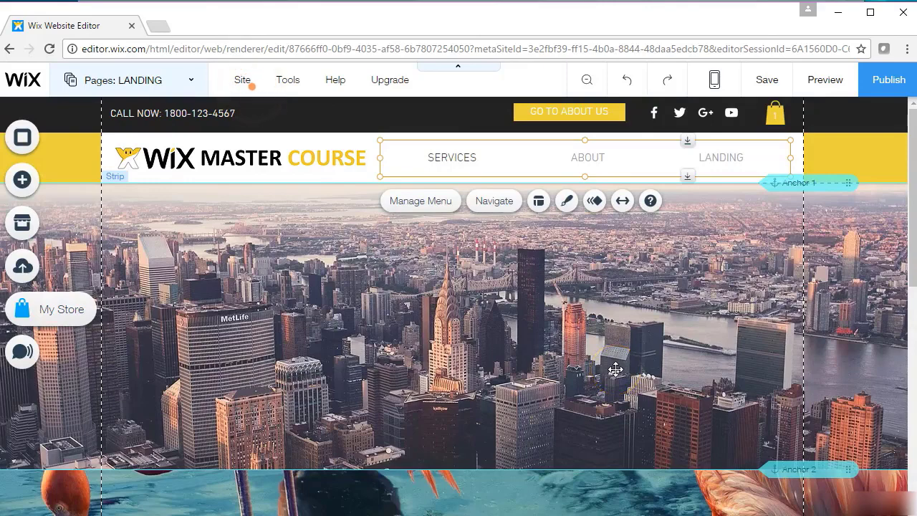
click(618, 335)
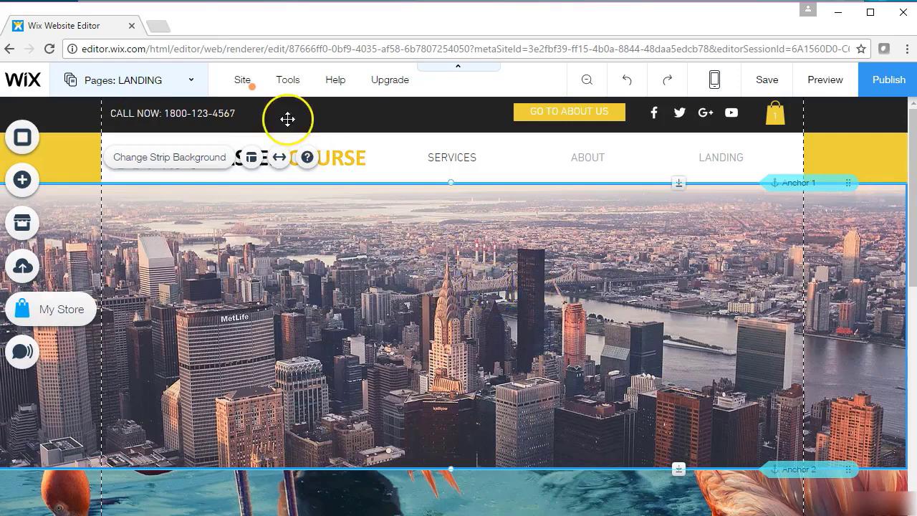
- Show the hidden CONTACT page in the site menu and close the page list
click(184, 82)
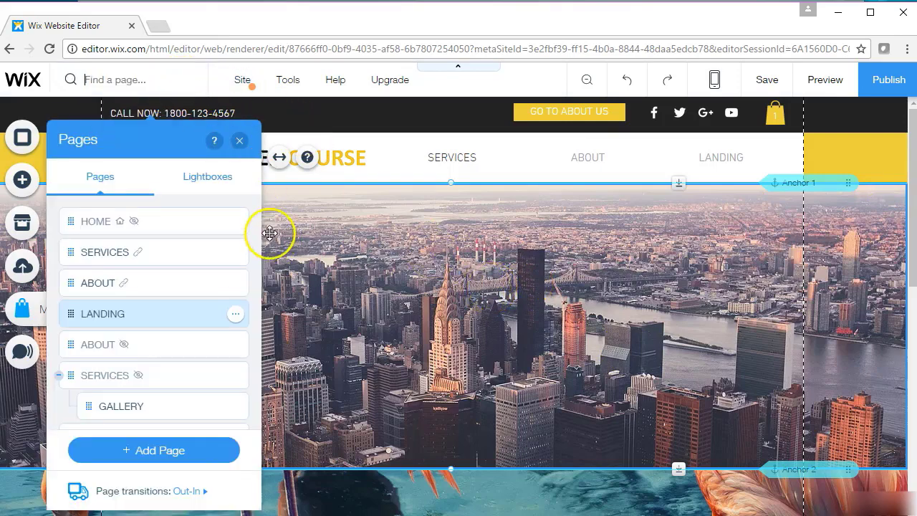
scroll(256, 286, down, 2)
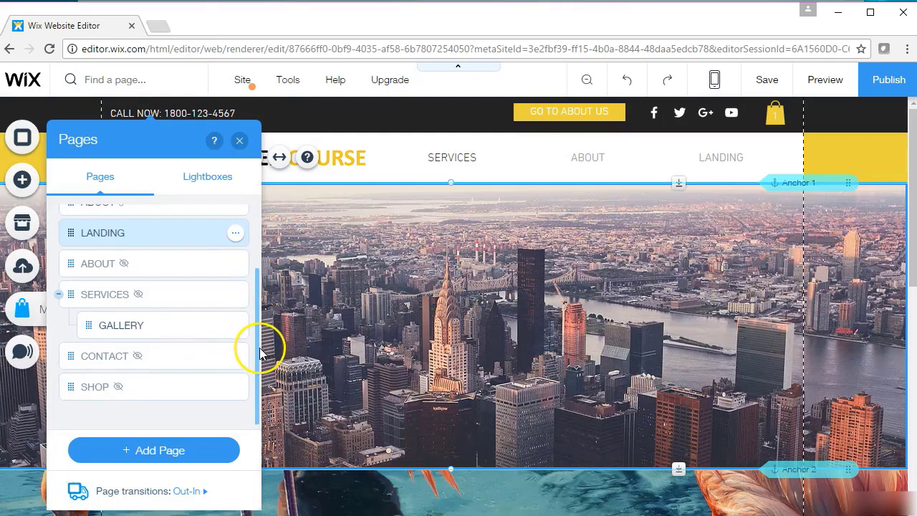
click(237, 358)
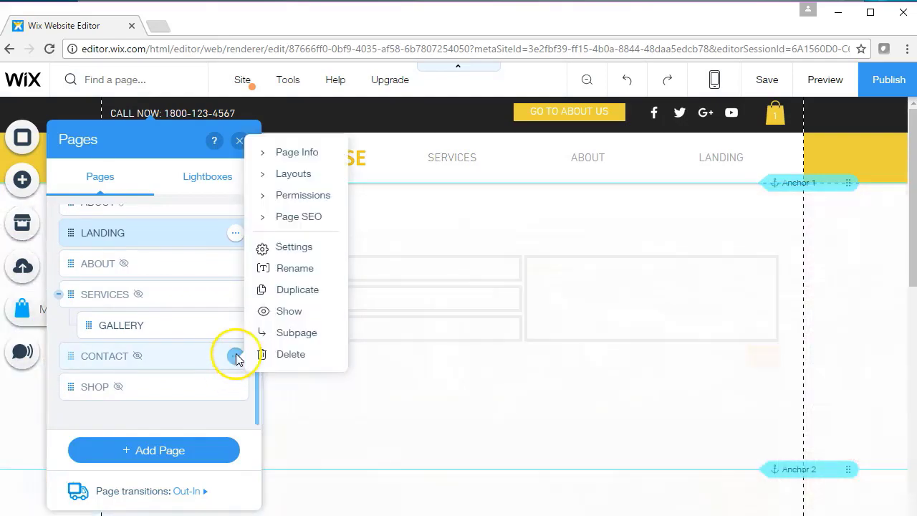
click(290, 309)
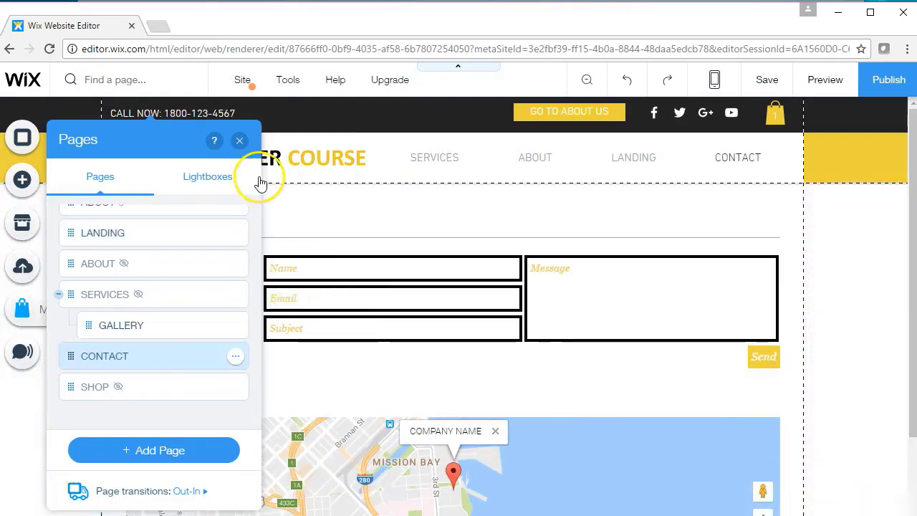
click(239, 140)
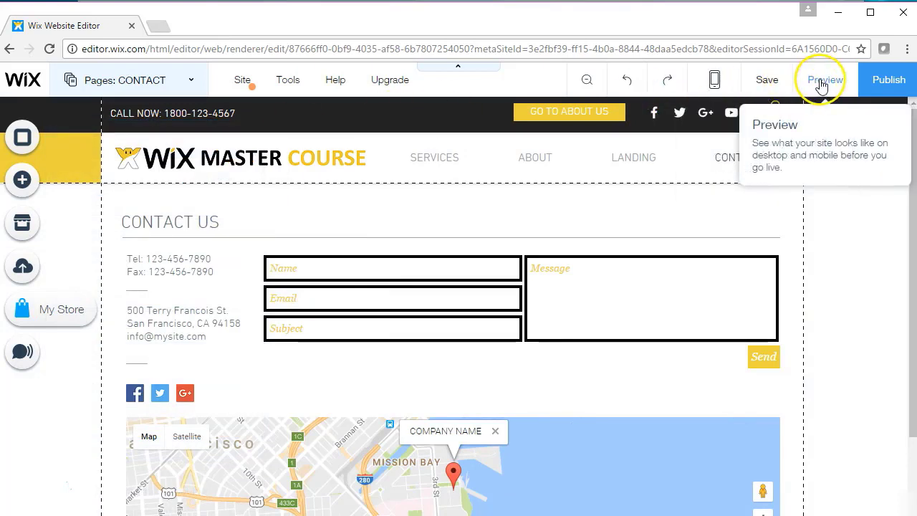
- Preview the site from the CONTACT page and check where the ABOUT and SERVICES menu links lead
click(827, 80)
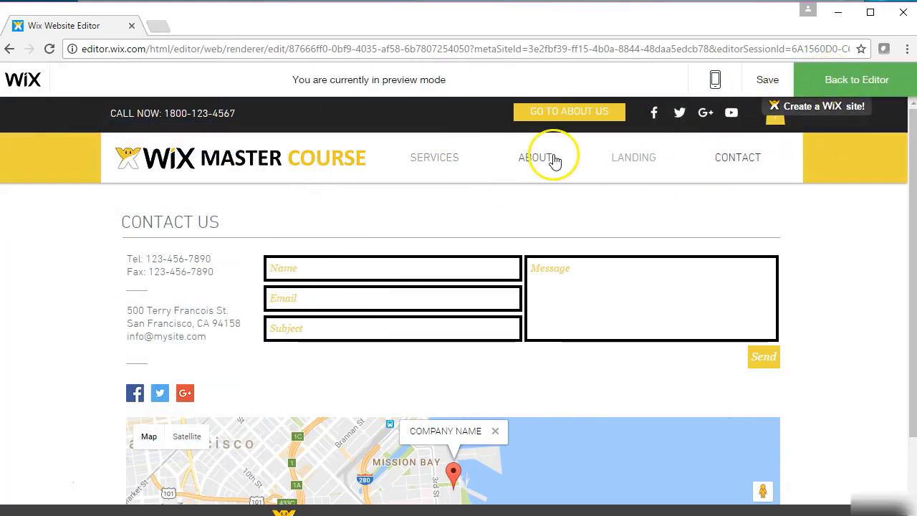
click(555, 159)
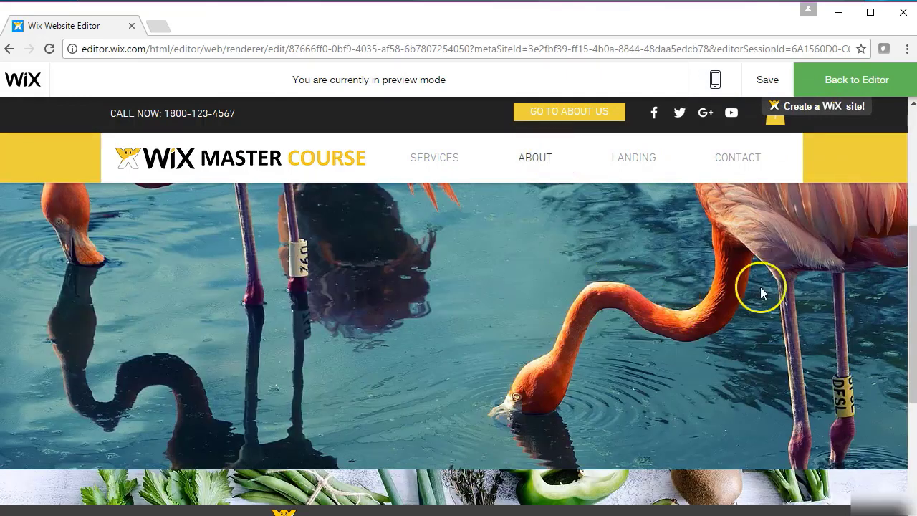
drag(912, 284, 896, 260)
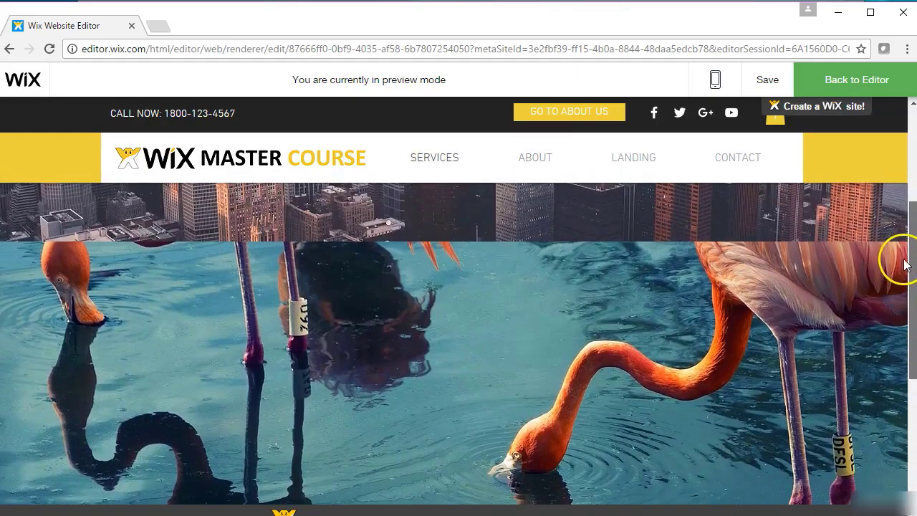
click(434, 156)
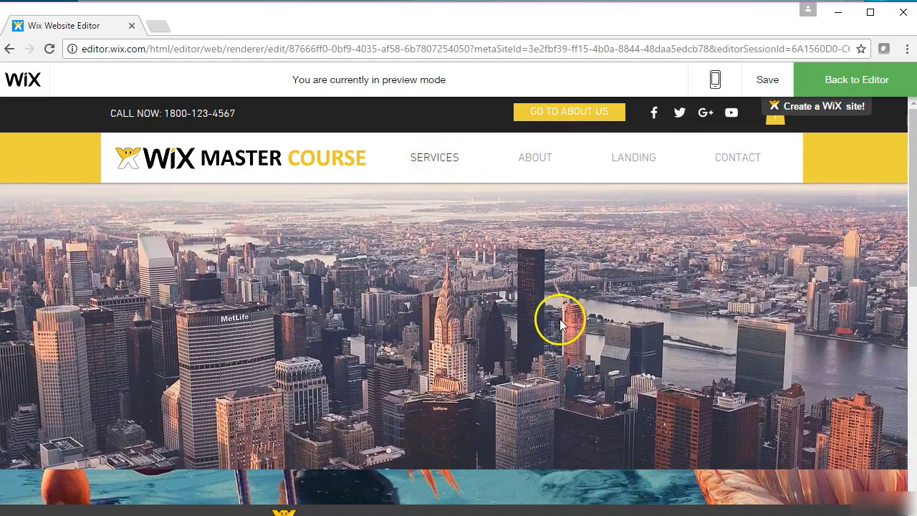
- Follow the CONTACT menu link in the preview, and go back to the landing page sections through ABOUT and SERVICES
click(732, 156)
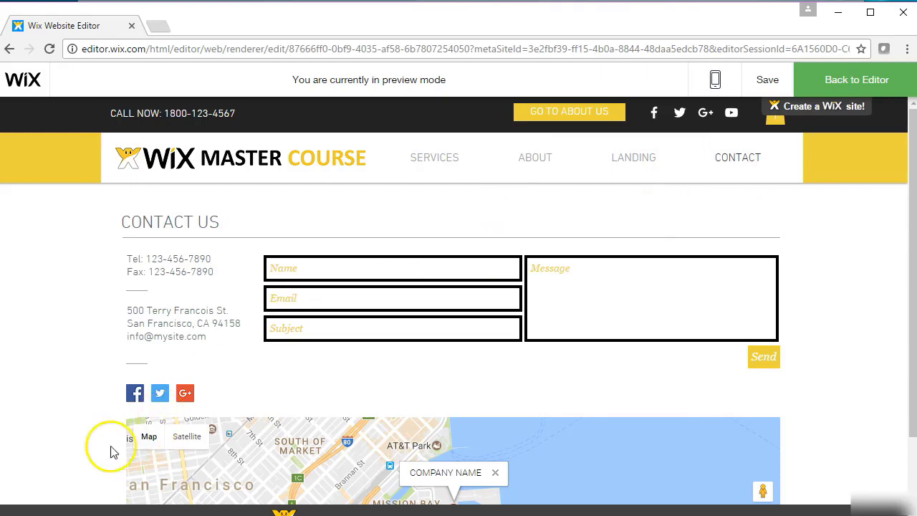
click(32, 485)
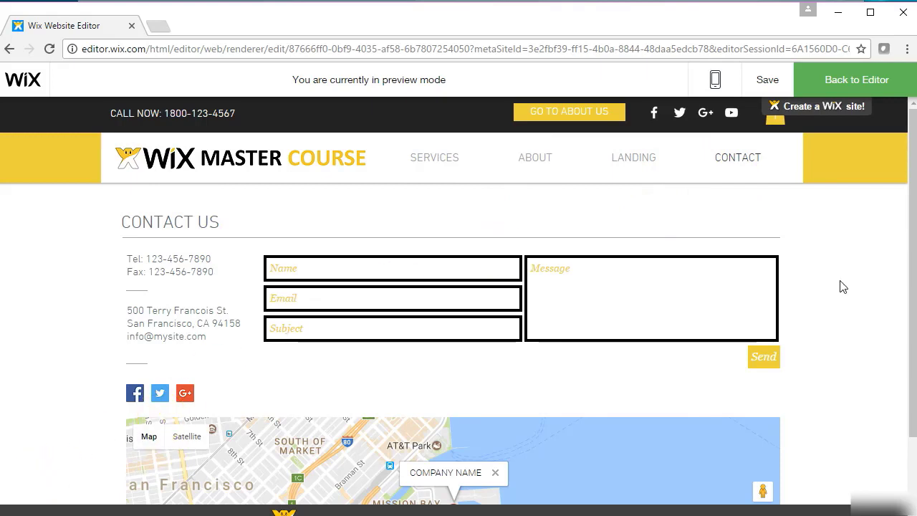
click(549, 171)
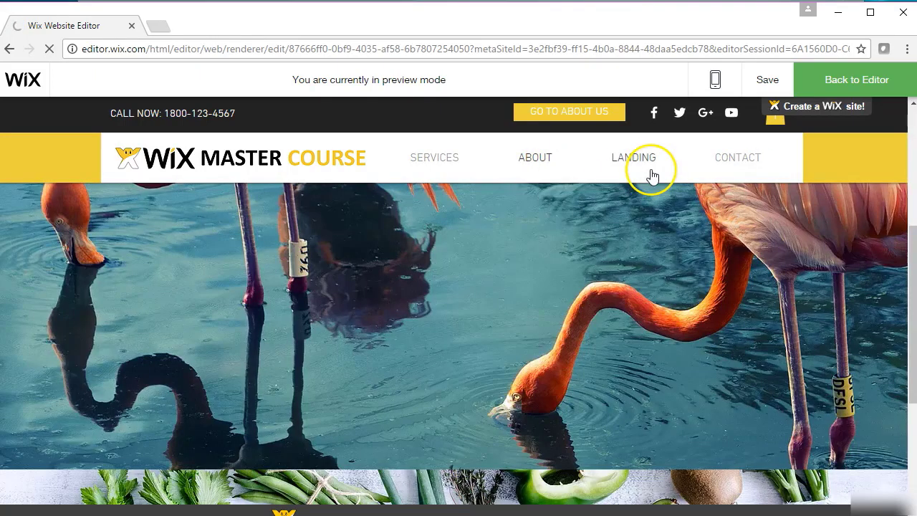
click(449, 163)
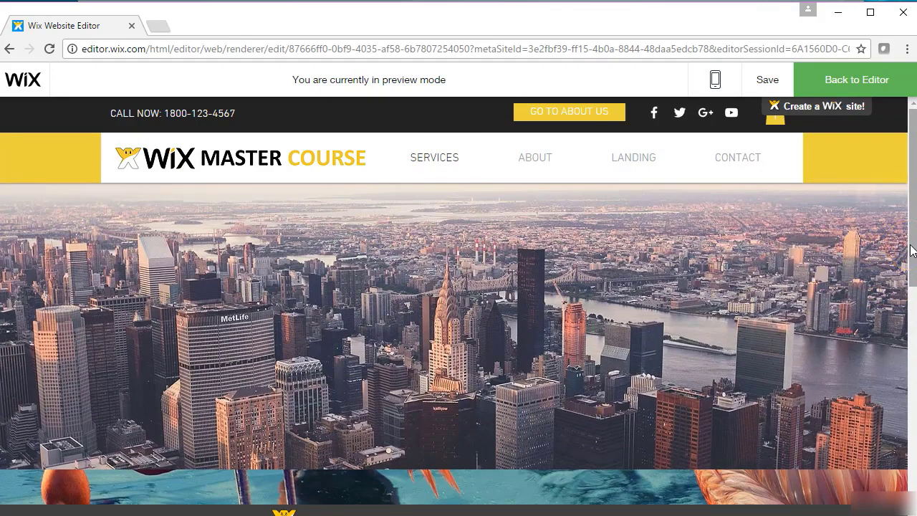
click(533, 373)
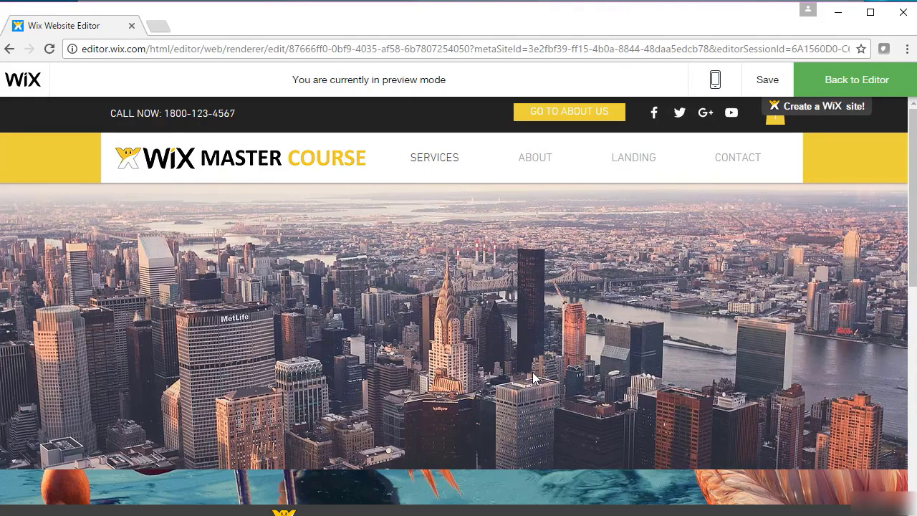
click(555, 376)
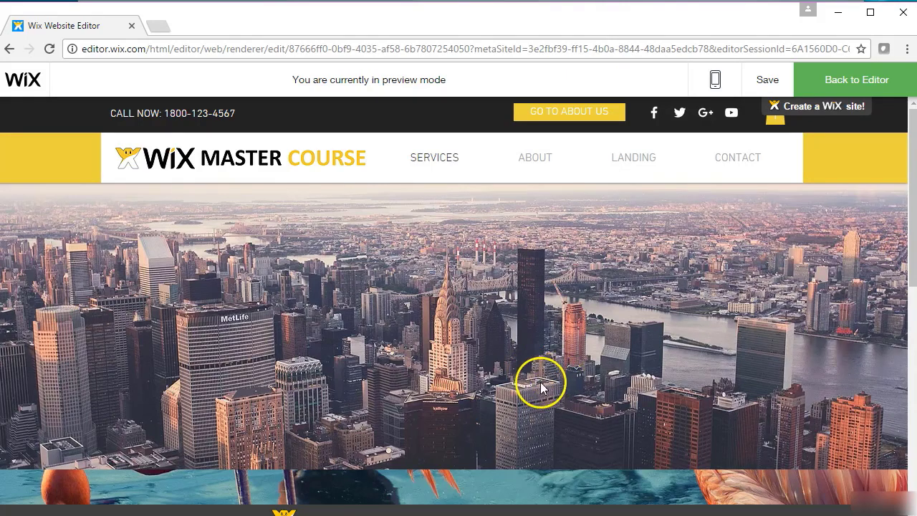